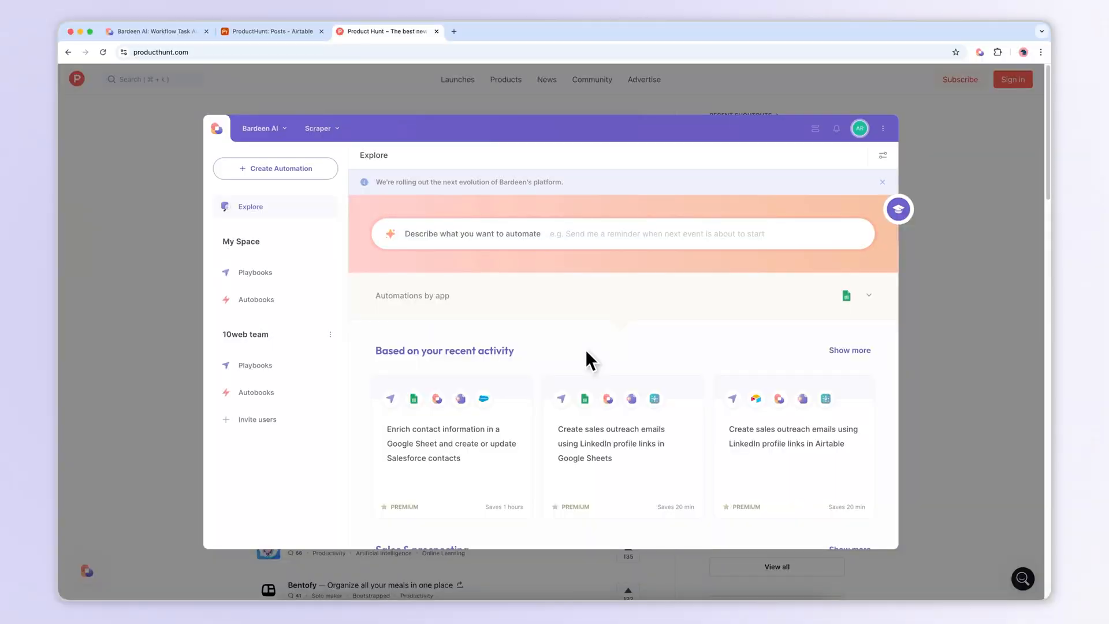
scroll(585, 349, "down", 3)
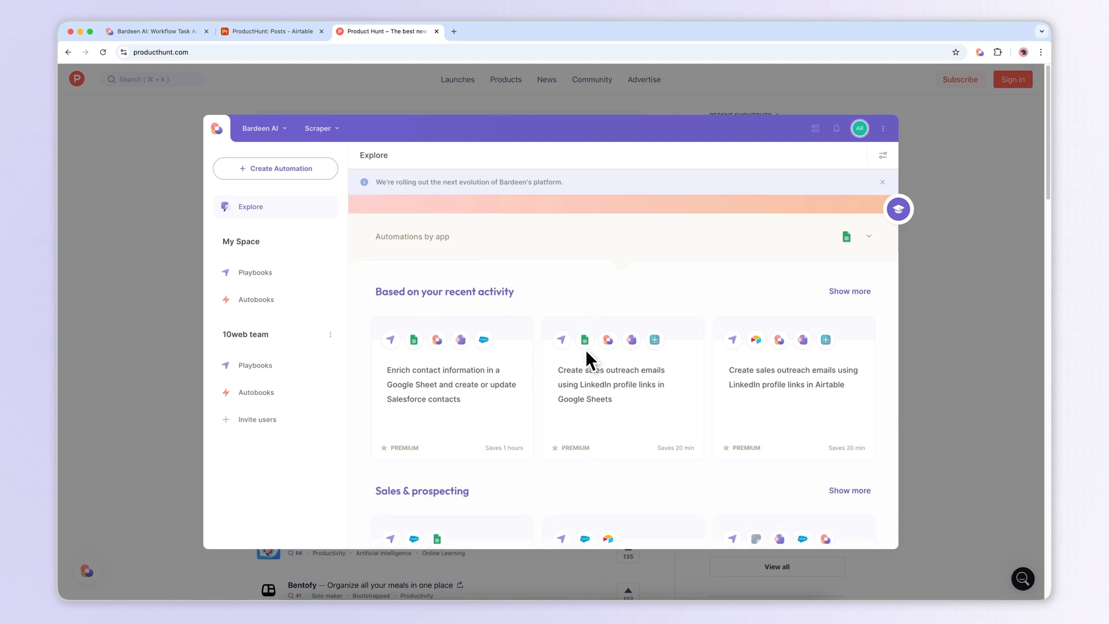
mouse_move(623, 322)
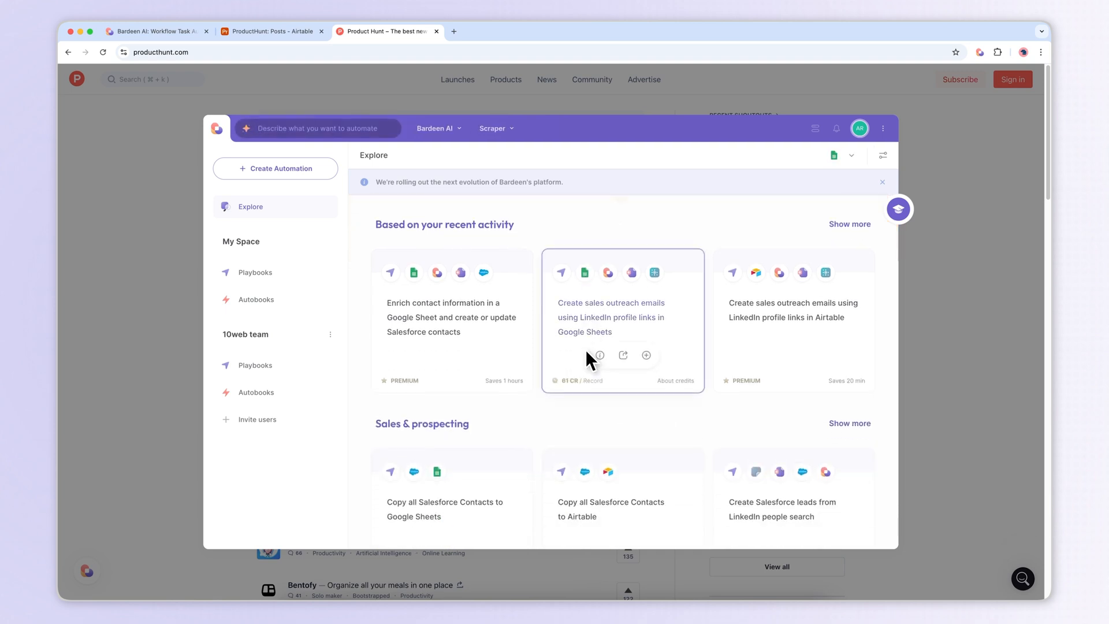
scroll(585, 349, "up", 3)
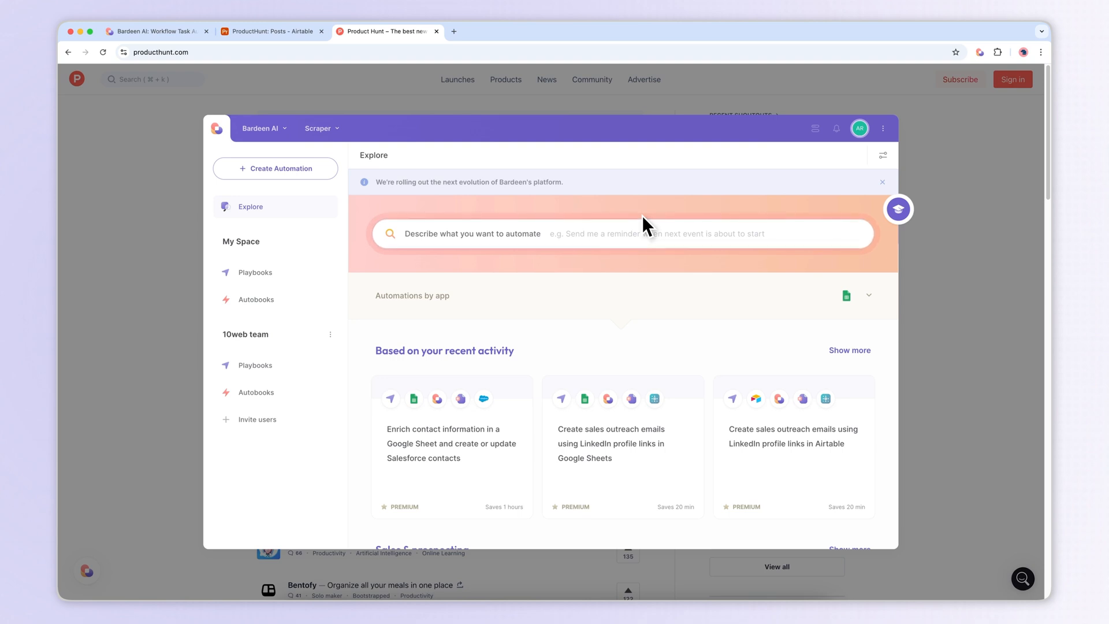
Search Bardeen's Magic Box for 'producthunt airtable' and open the Copy top Product Hunt posts to Airtable template.
left_click(888, 279)
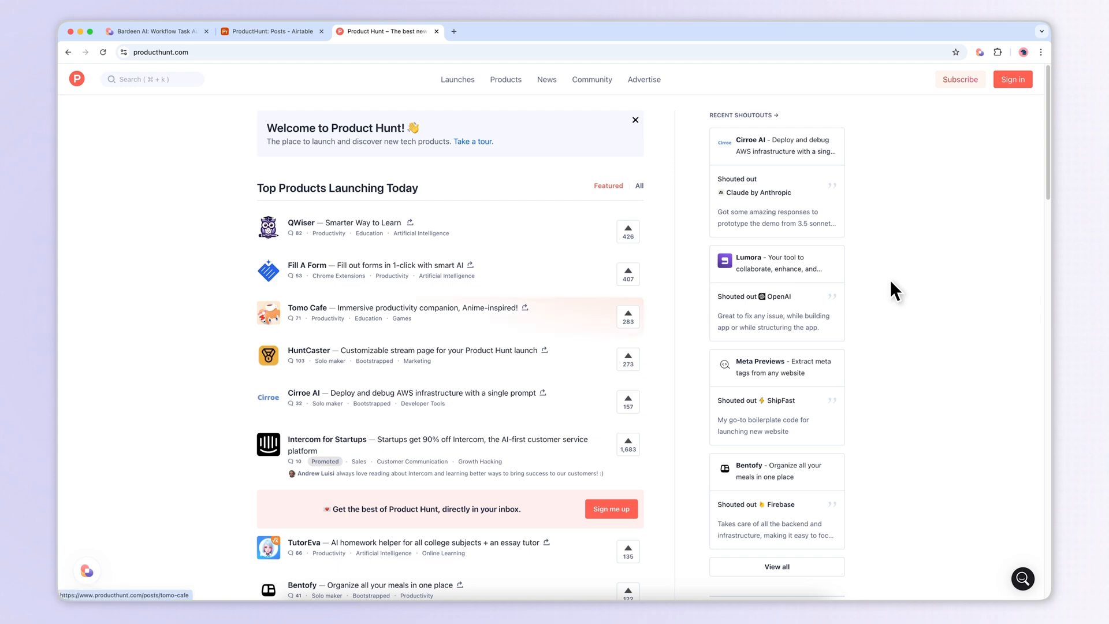
scroll(890, 279, "down", 5)
scroll(889, 281, "up", 5)
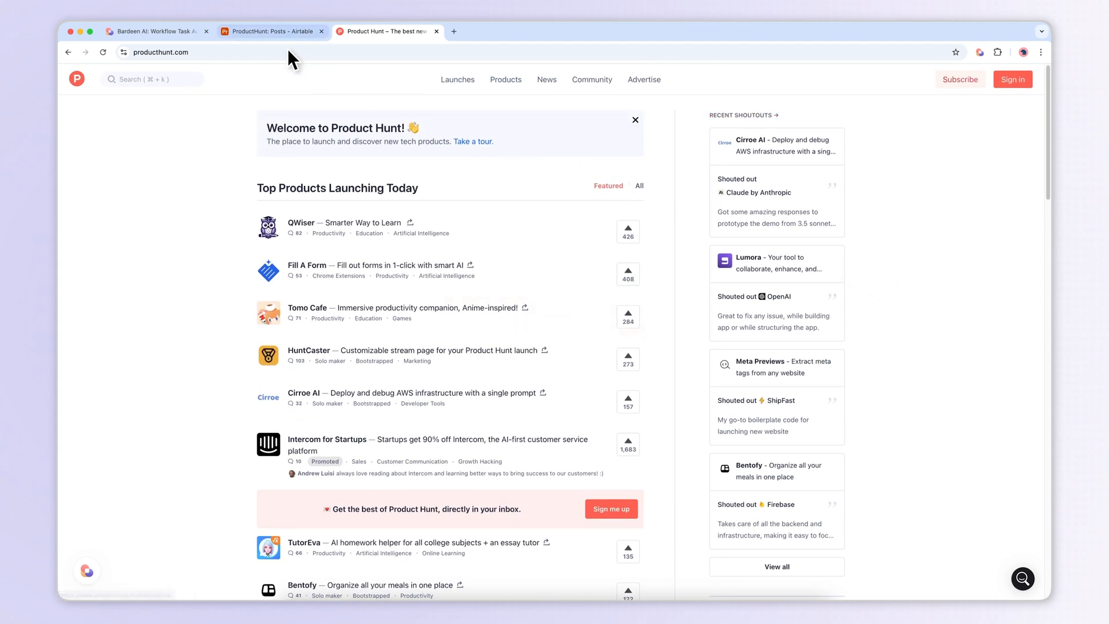
left_click(268, 31)
left_click(381, 31)
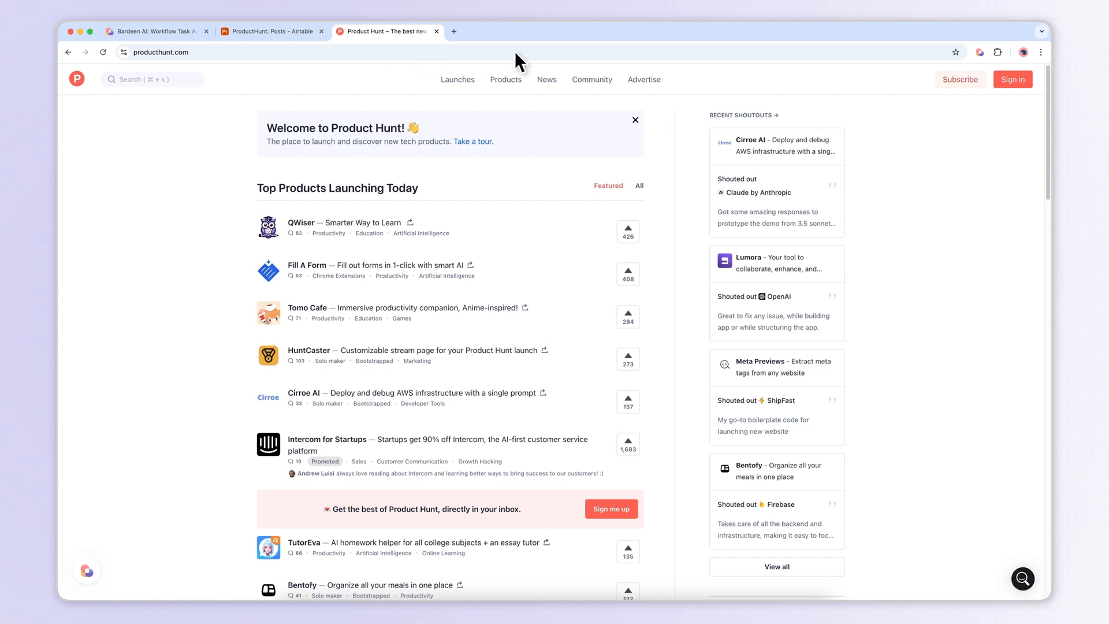
left_click(980, 52)
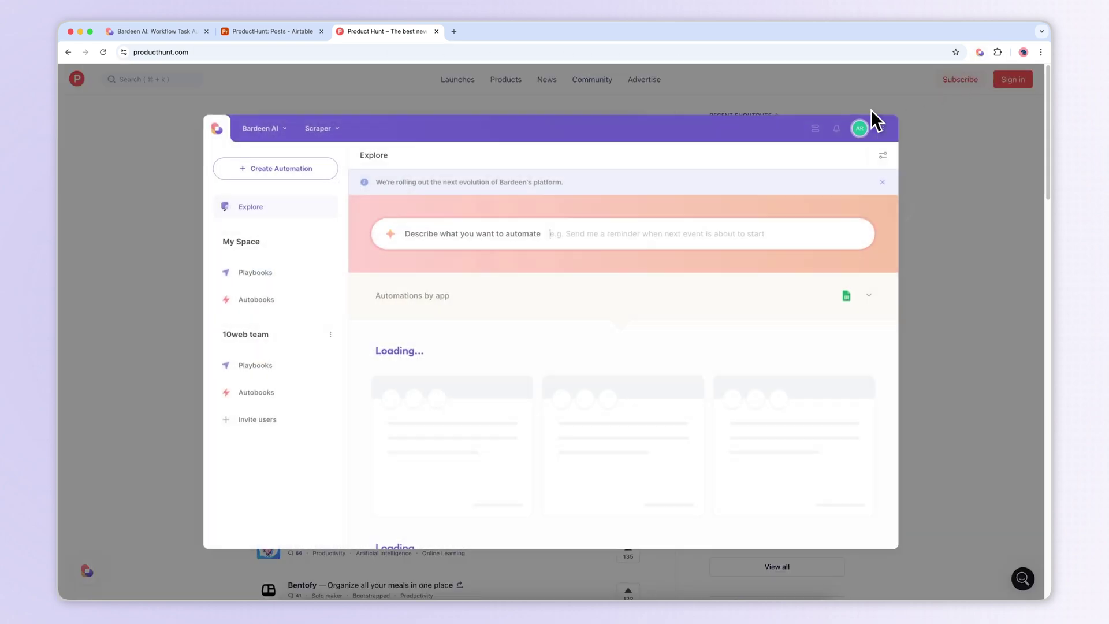
left_click(571, 234)
type("producthun")
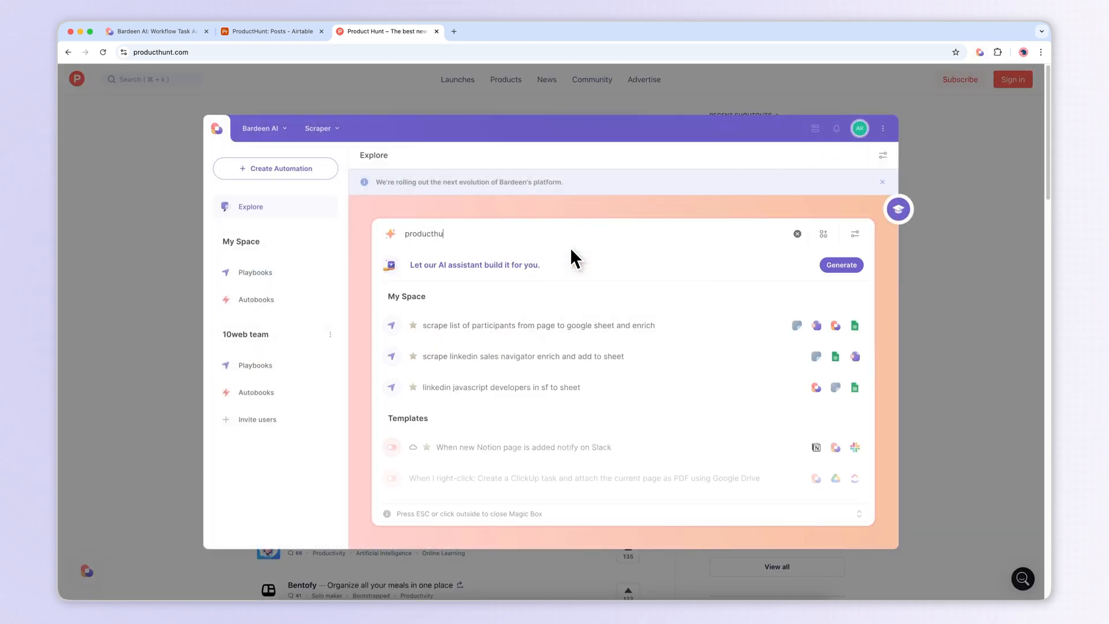
type("t airtable")
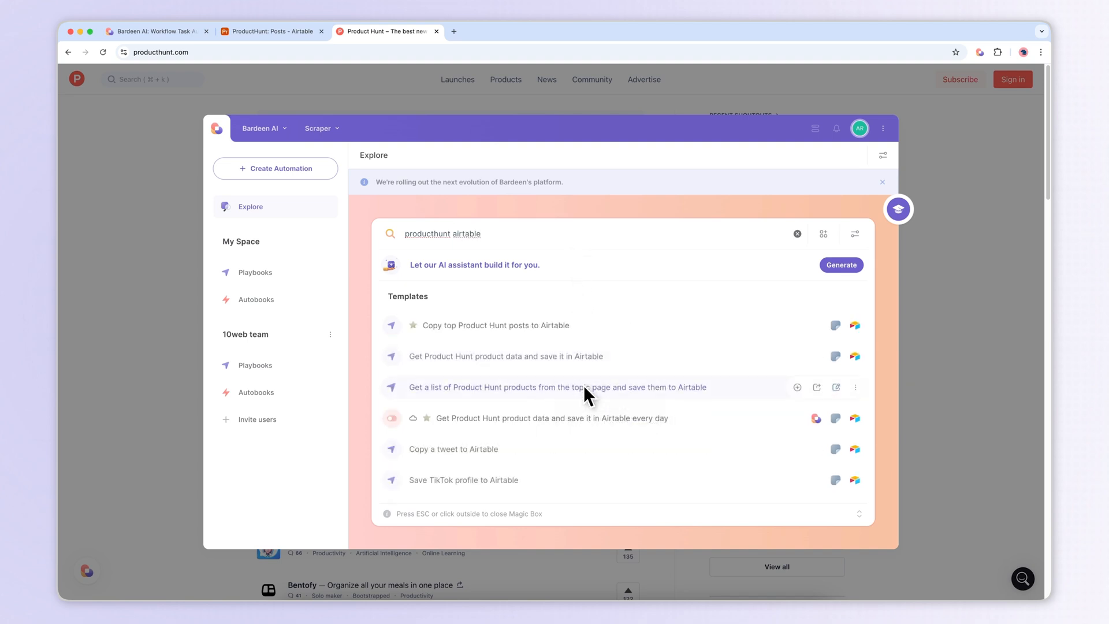
left_click(579, 328)
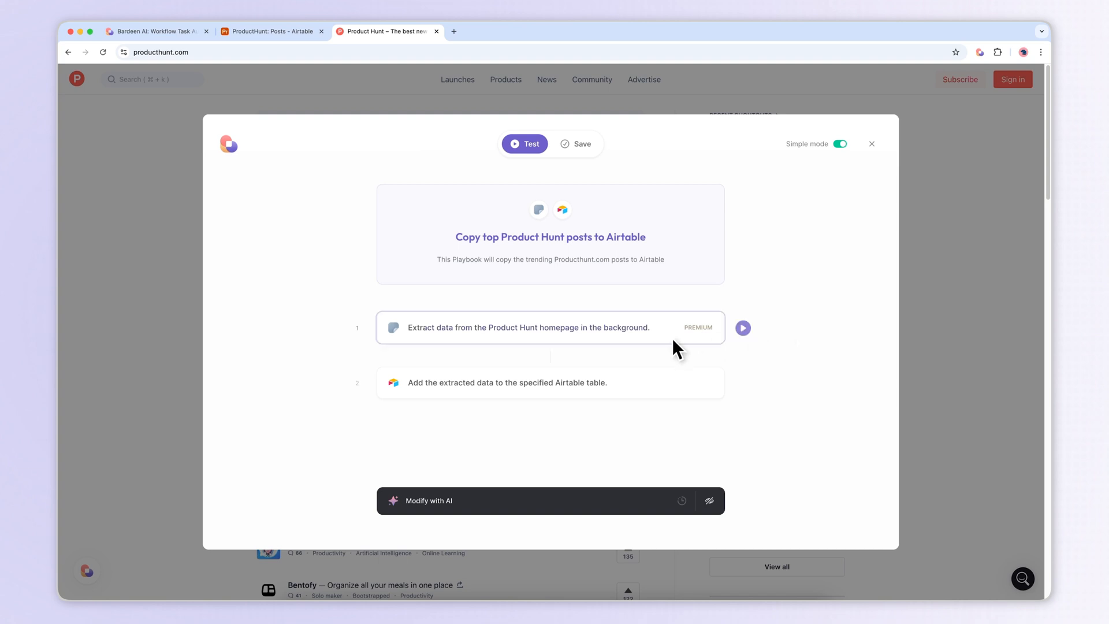
Test-run step 1 to extract five Product Hunt post records.
mouse_move(550, 327)
left_click(744, 327)
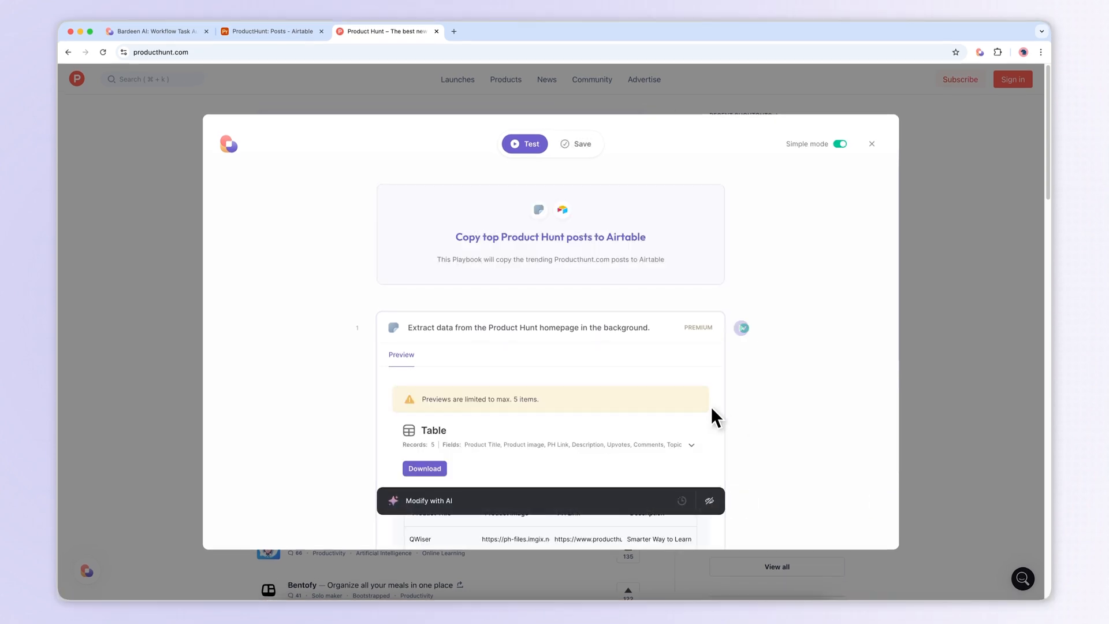
scroll(710, 407, "down", 5)
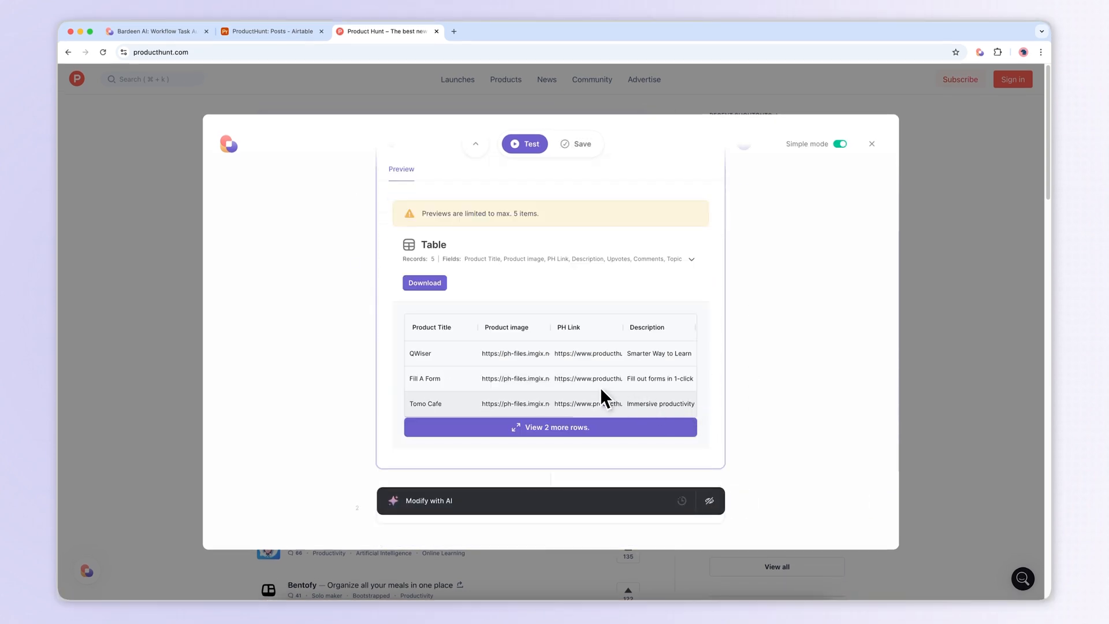
scroll(458, 356, "right", 5)
scroll(458, 356, "left", 5)
scroll(457, 356, "down", 1)
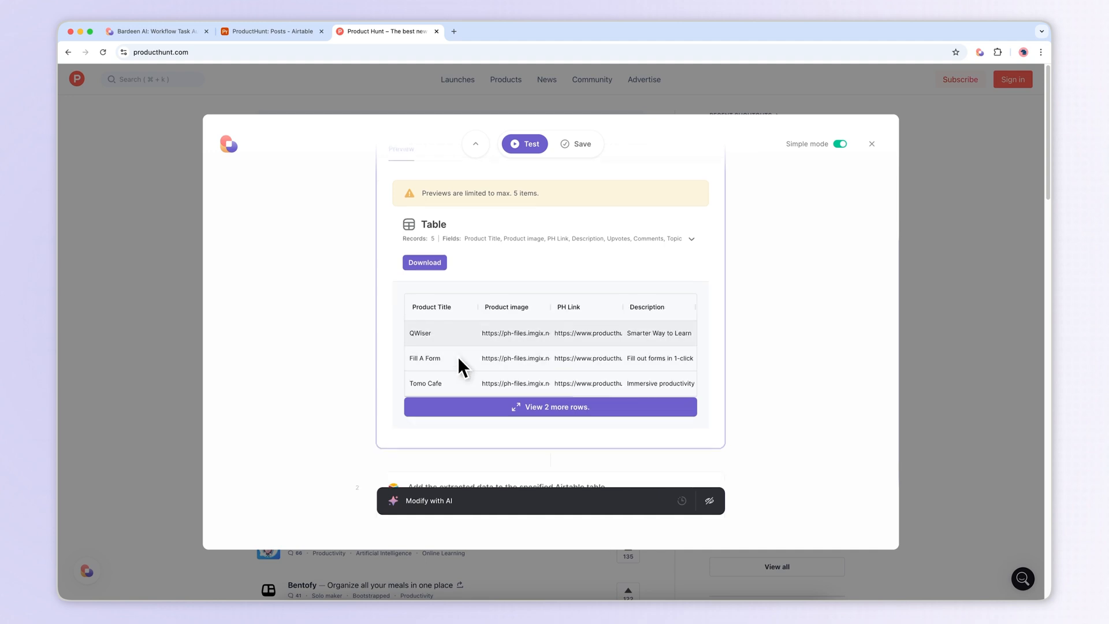
scroll(457, 356, "right", 5)
scroll(458, 356, "right", 3)
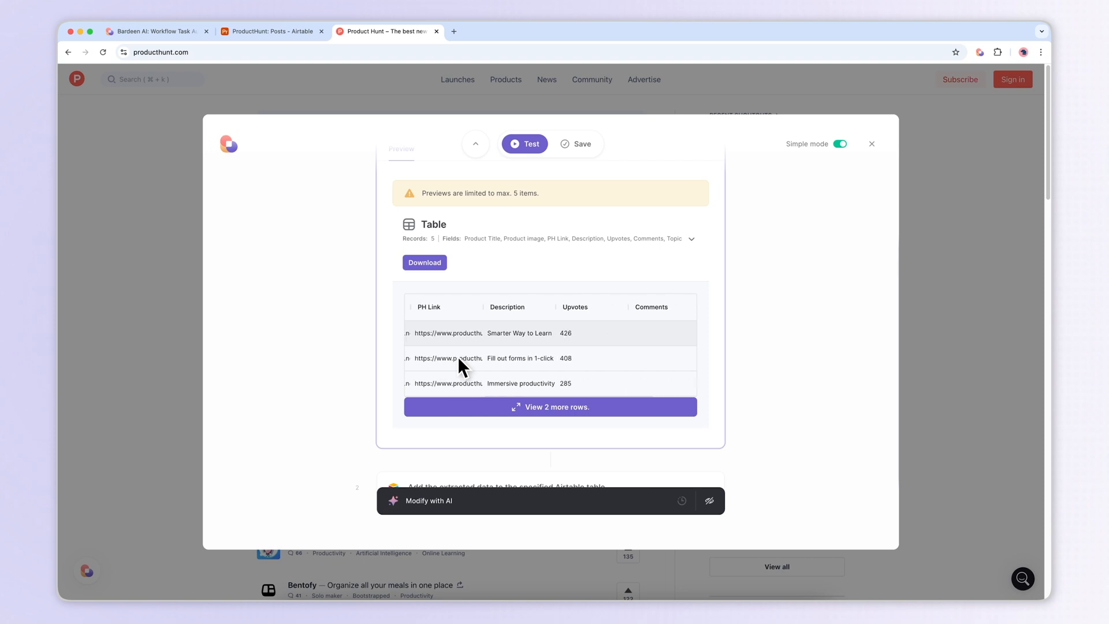
scroll(458, 356, "left", 5)
scroll(458, 356, "left", 3)
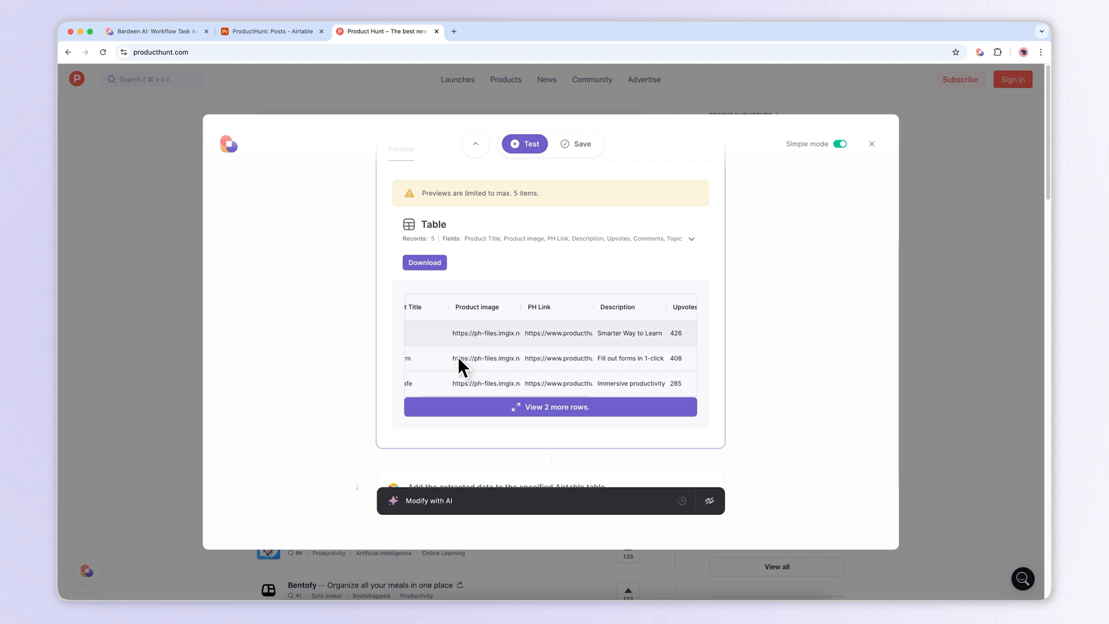
scroll(457, 356, "down", 3)
scroll(458, 355, "down", 2)
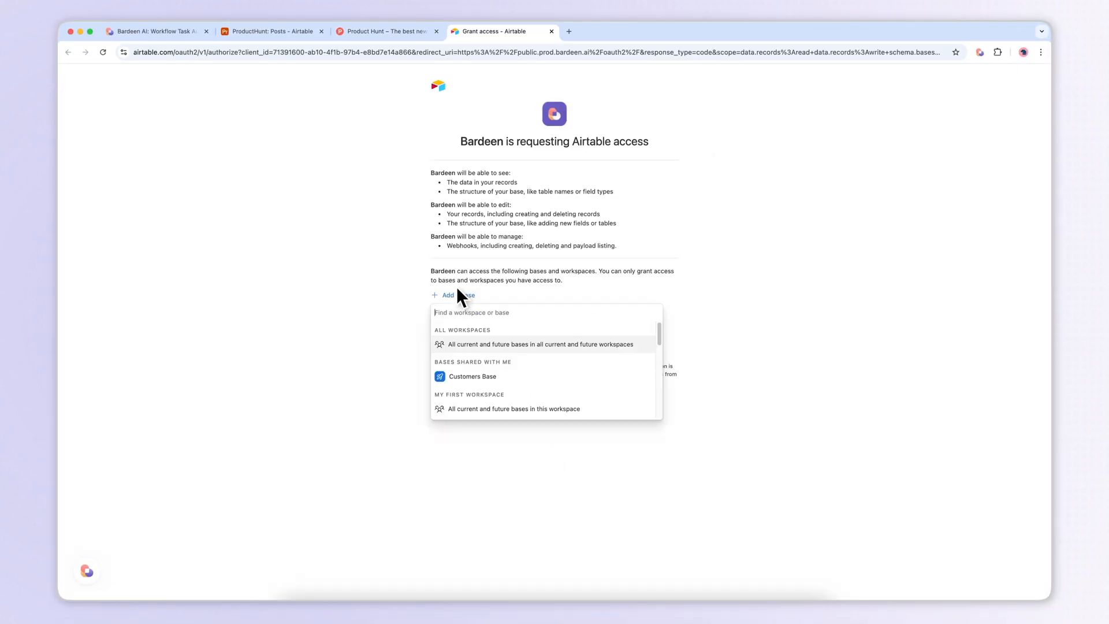
Add a base and grant Bardeen access to Airtable.
left_click(537, 360)
left_click(569, 342)
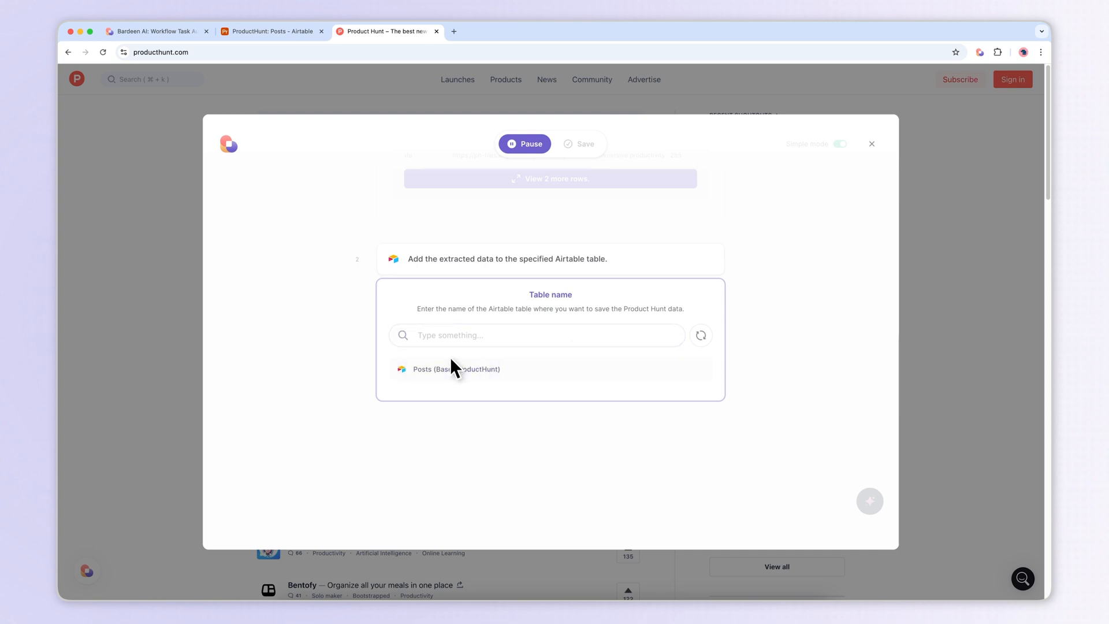
Choose 'Posts (Base: ProductHunt)' as the destination table for the Airtable step.
left_click(272, 31)
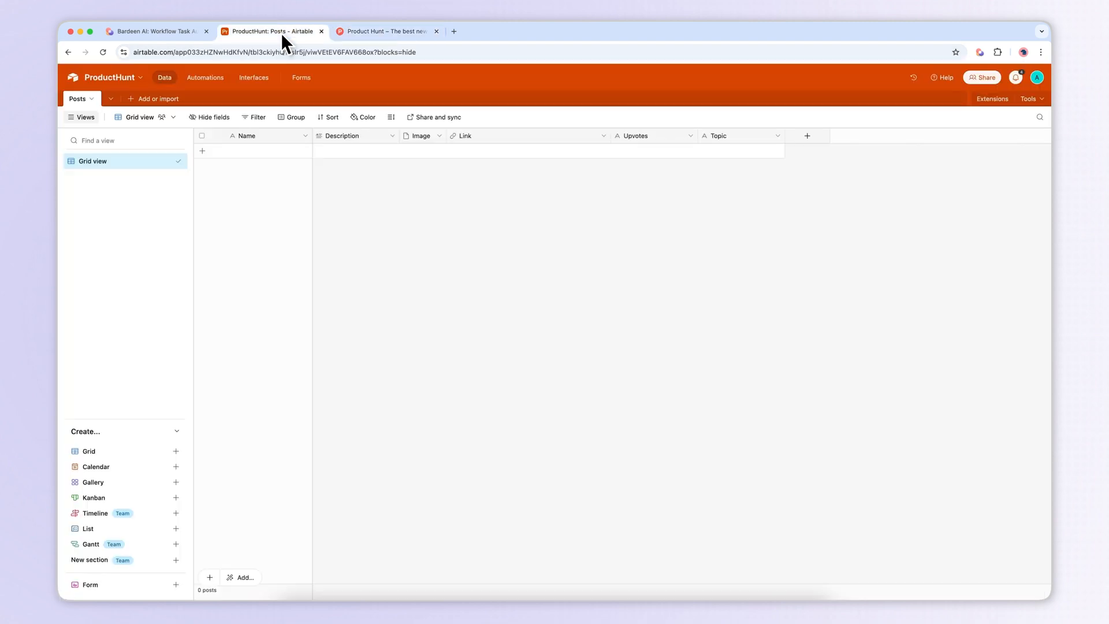
left_click(385, 31)
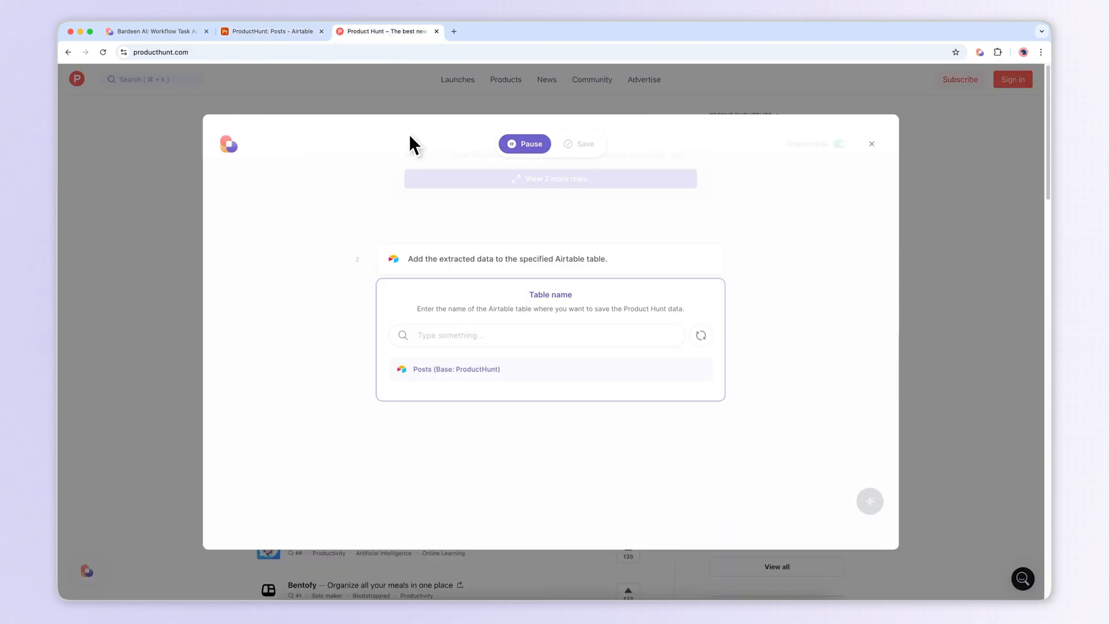
left_click(461, 369)
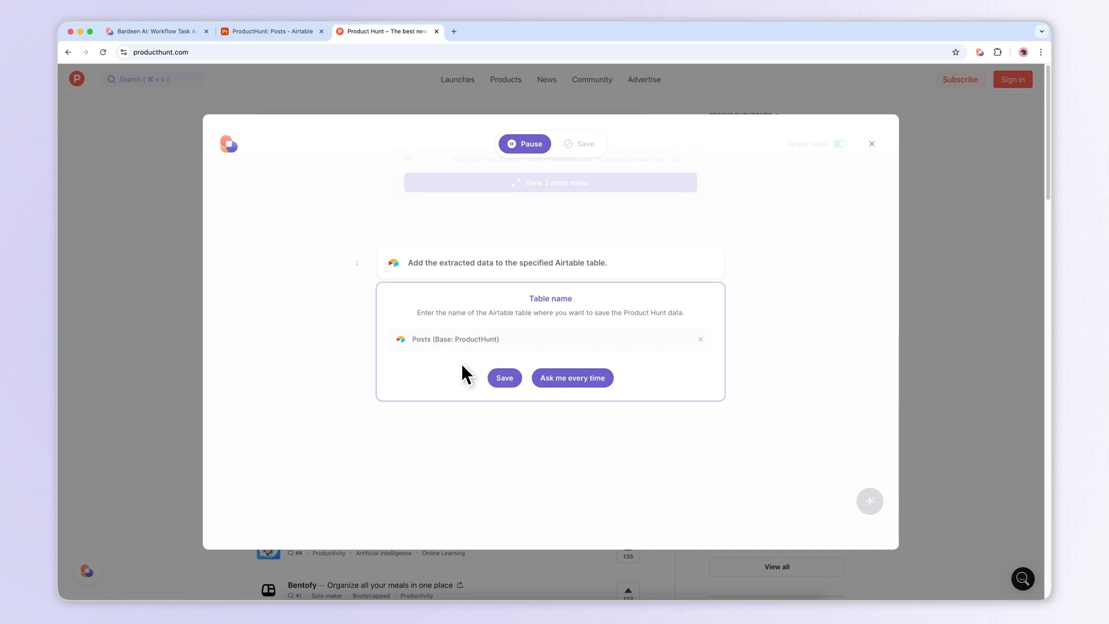
Save the table choice, keep the default column mapping including Link, and run the Airtable step.
left_click(507, 378)
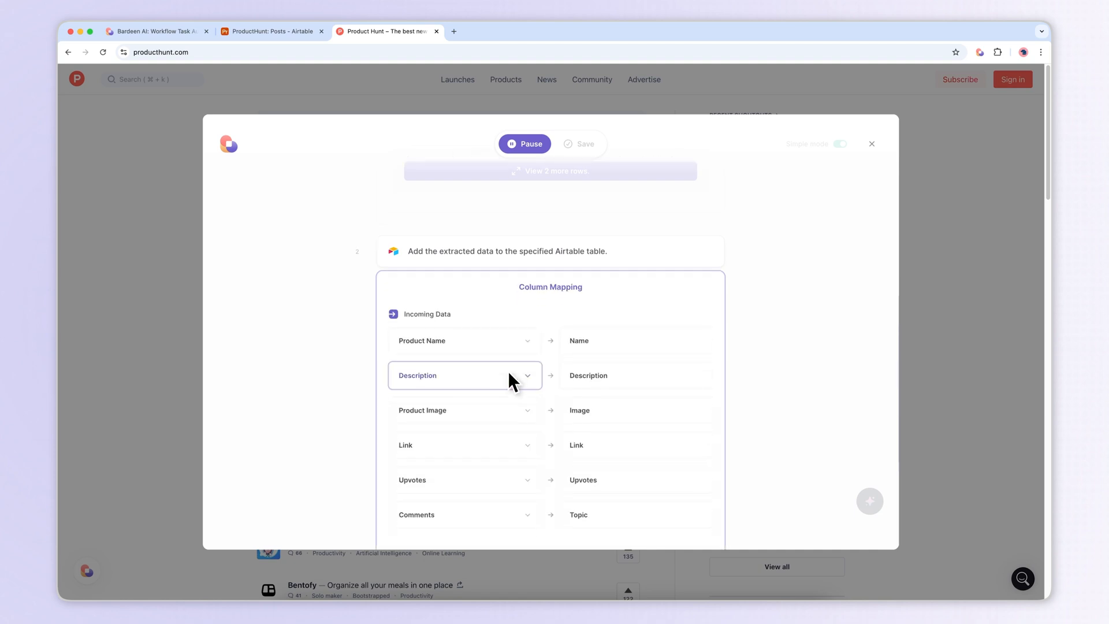
scroll(508, 371, "down", 2)
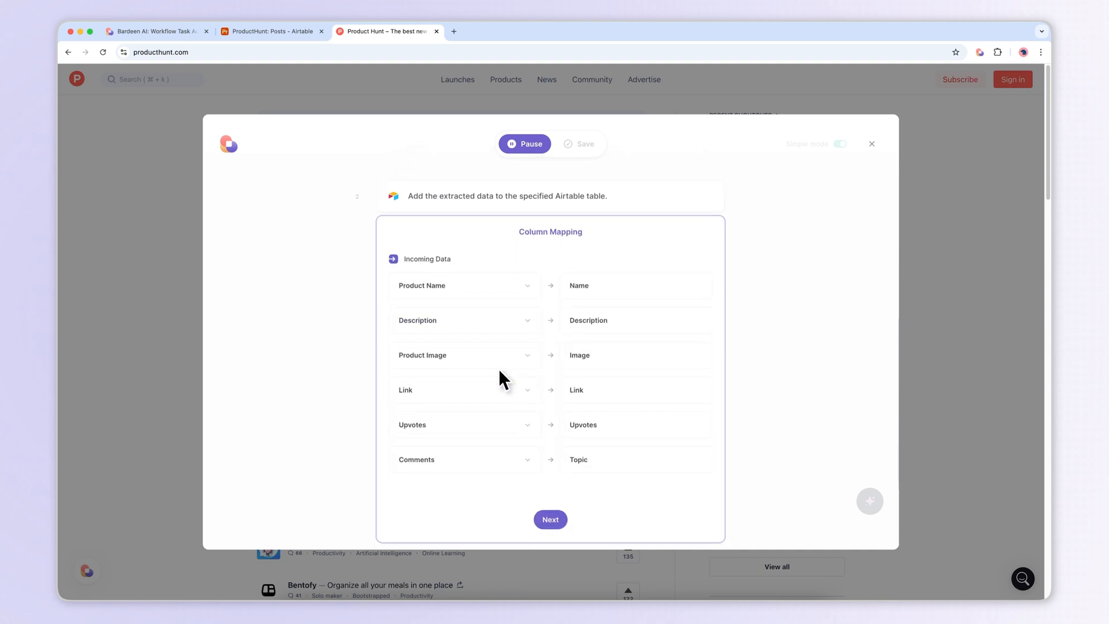
scroll(340, 330, "up", 1)
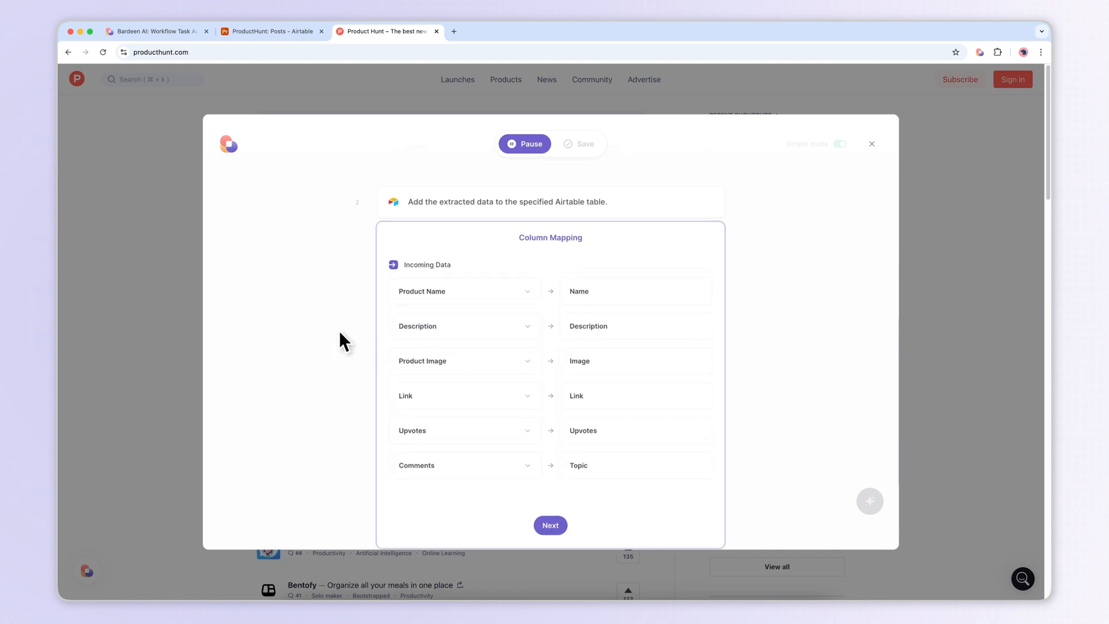
scroll(339, 330, "up", 1)
scroll(339, 330, "up", 3)
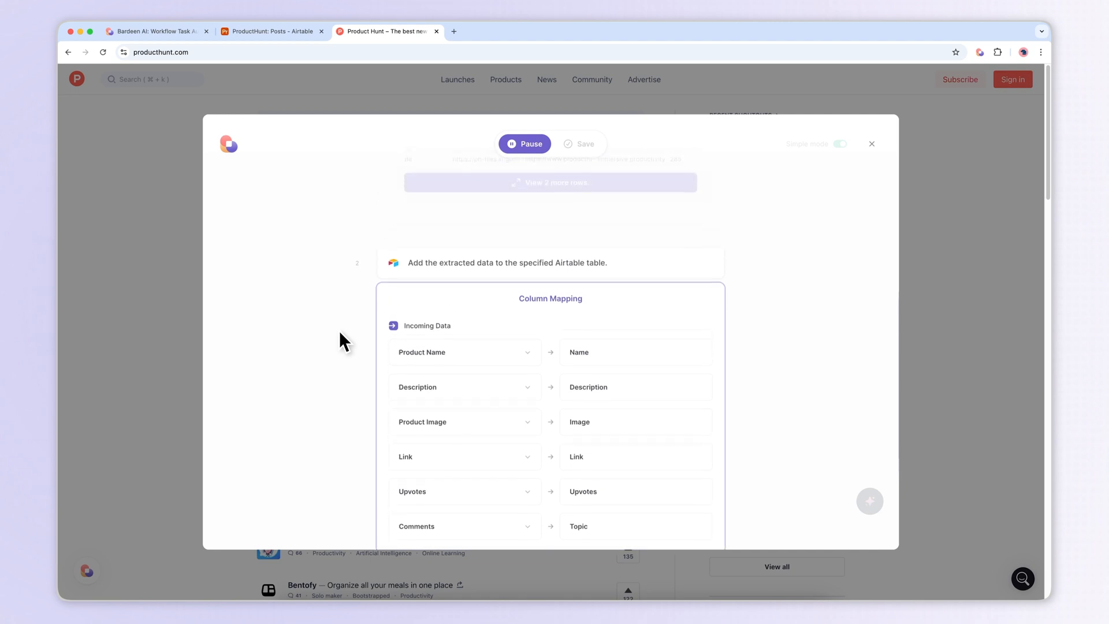
scroll(339, 331, "up", 2)
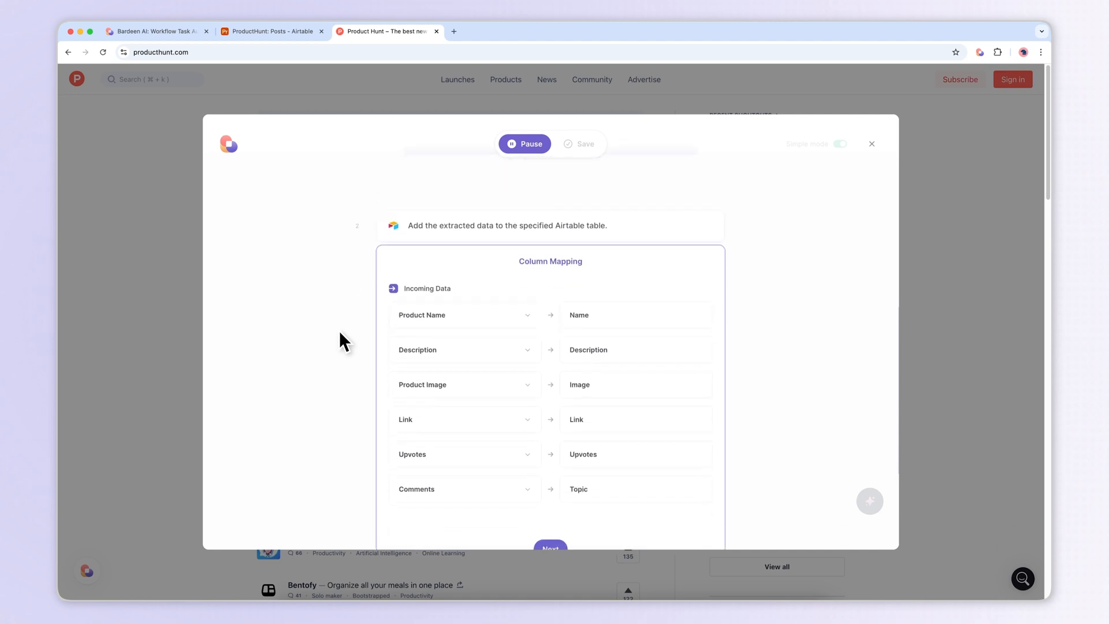
scroll(468, 299, "up", 3)
scroll(347, 266, "up", 3)
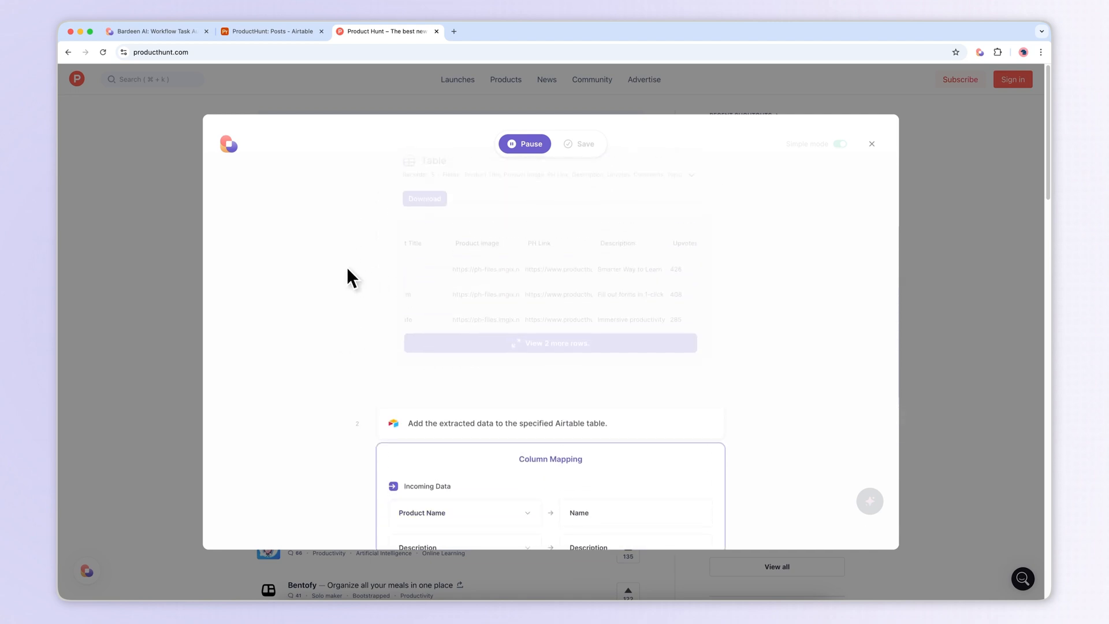
scroll(347, 268, "down", 3)
scroll(347, 267, "down", 3)
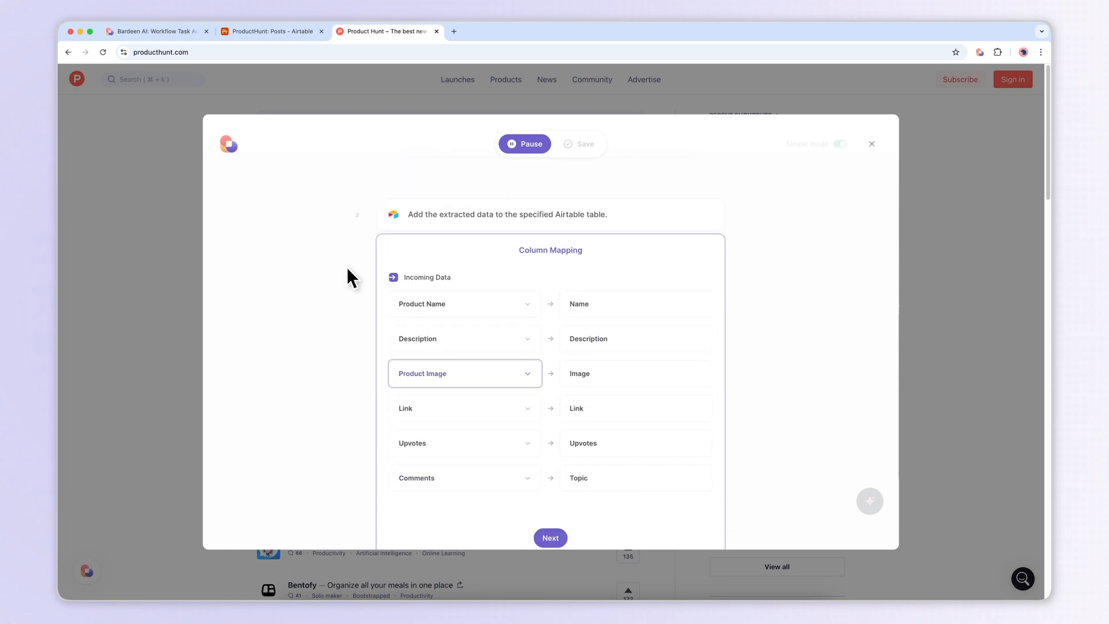
left_click(528, 398)
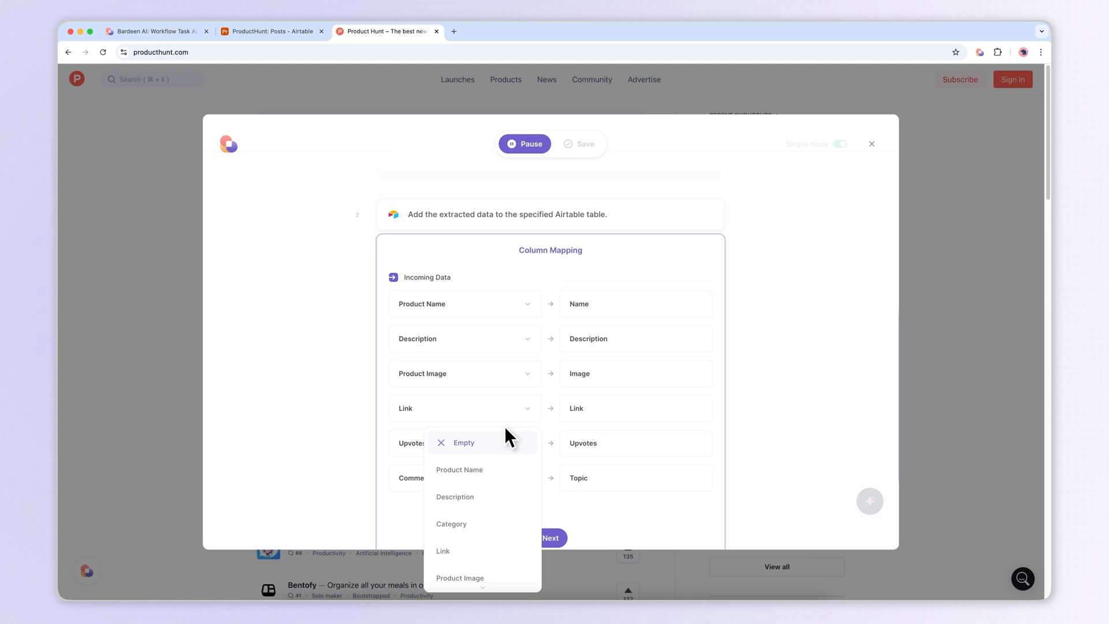
scroll(328, 351, "down", 3)
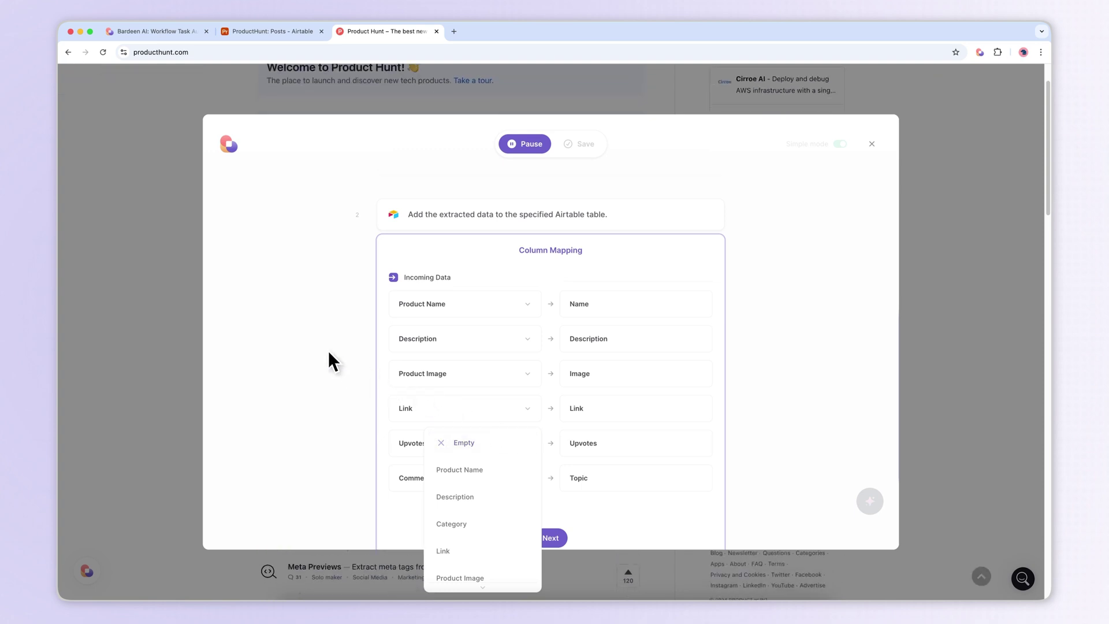
left_click(300, 339)
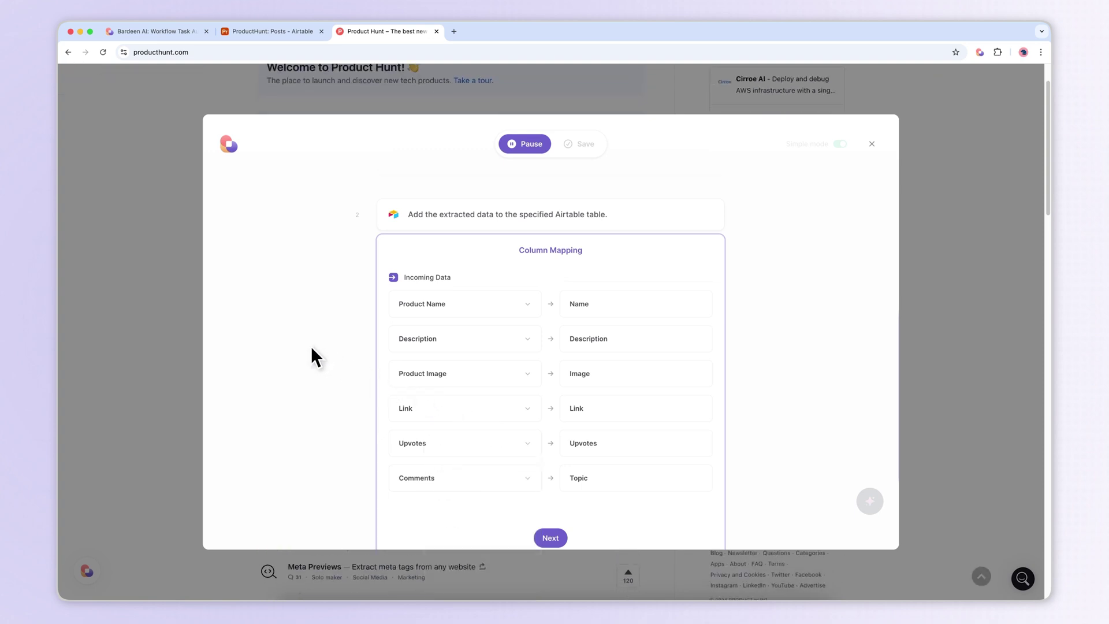
left_click(550, 537)
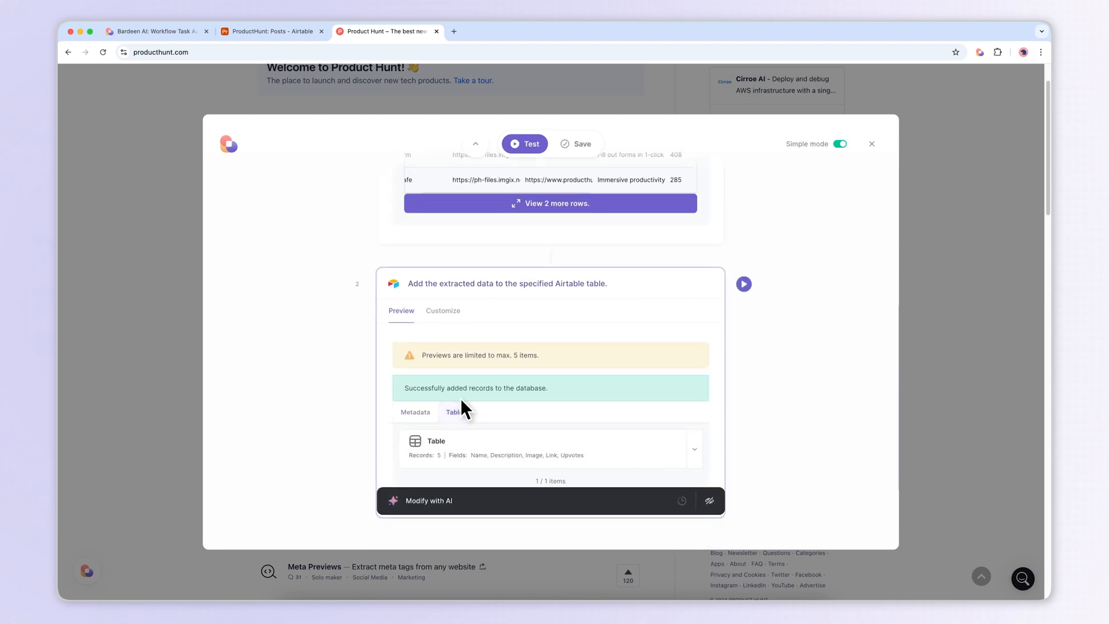
scroll(461, 398, "down", 2)
Expand the added records and verify the five rows in the Airtable Posts table.
left_click(693, 388)
scroll(511, 395, "down", 2)
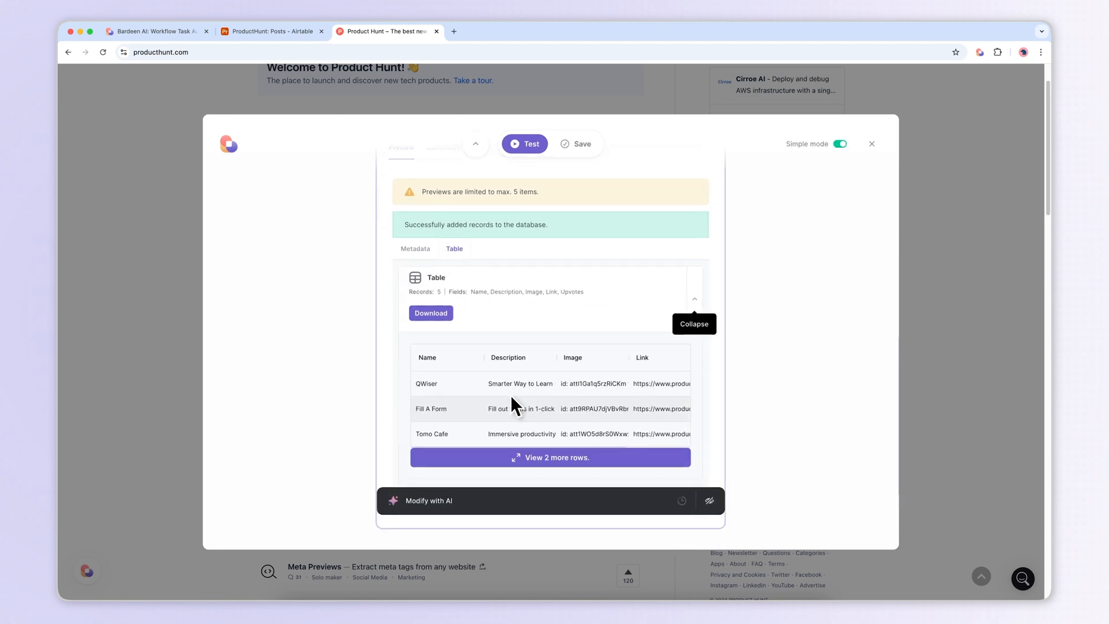
left_click(256, 31)
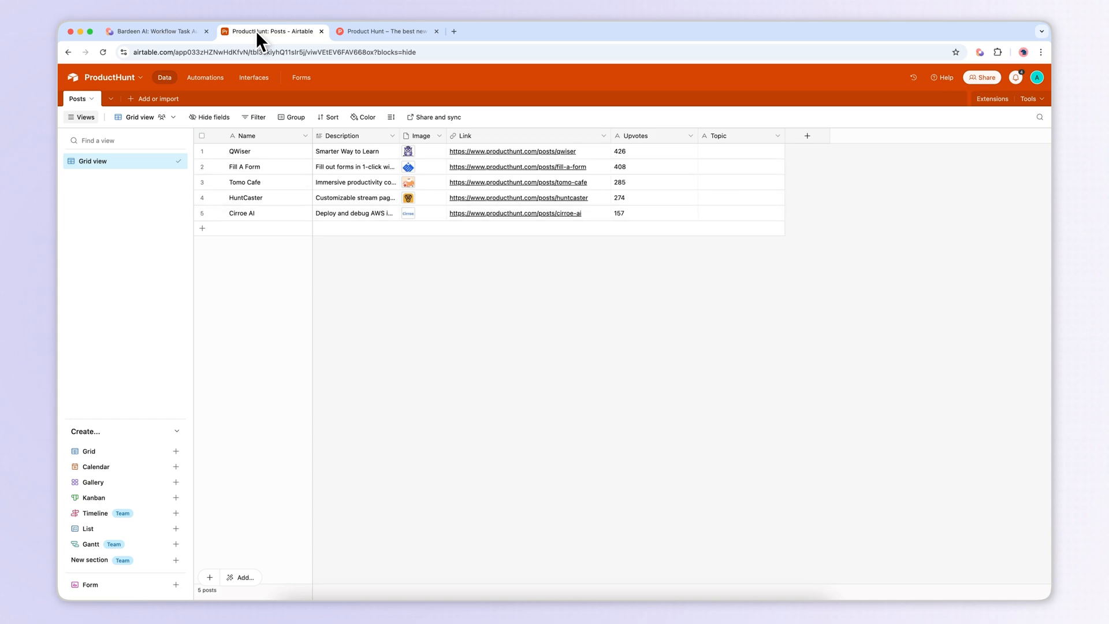
left_click(370, 31)
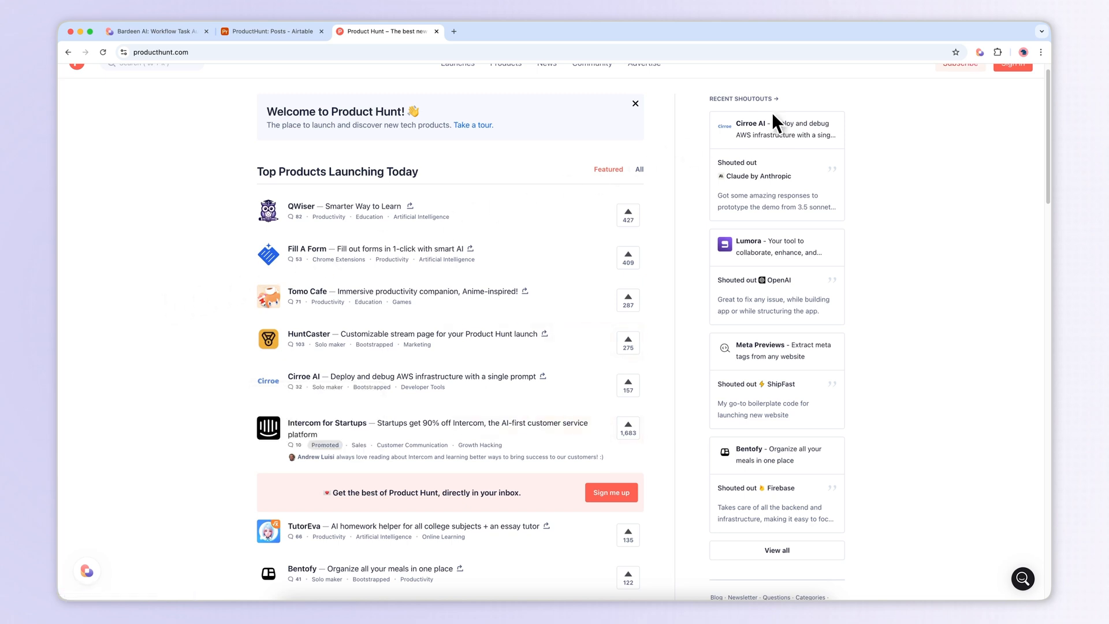
Save the automation as a manually run playbook.
left_click(979, 52)
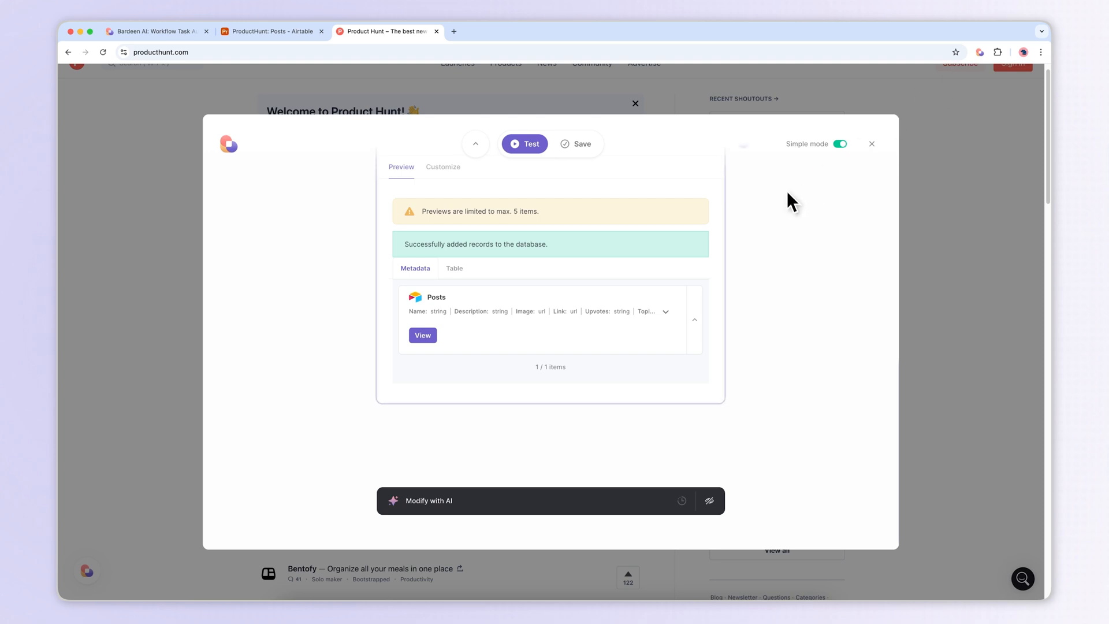
scroll(709, 249, "up", 5)
scroll(710, 249, "up", 2)
scroll(710, 250, "up", 2)
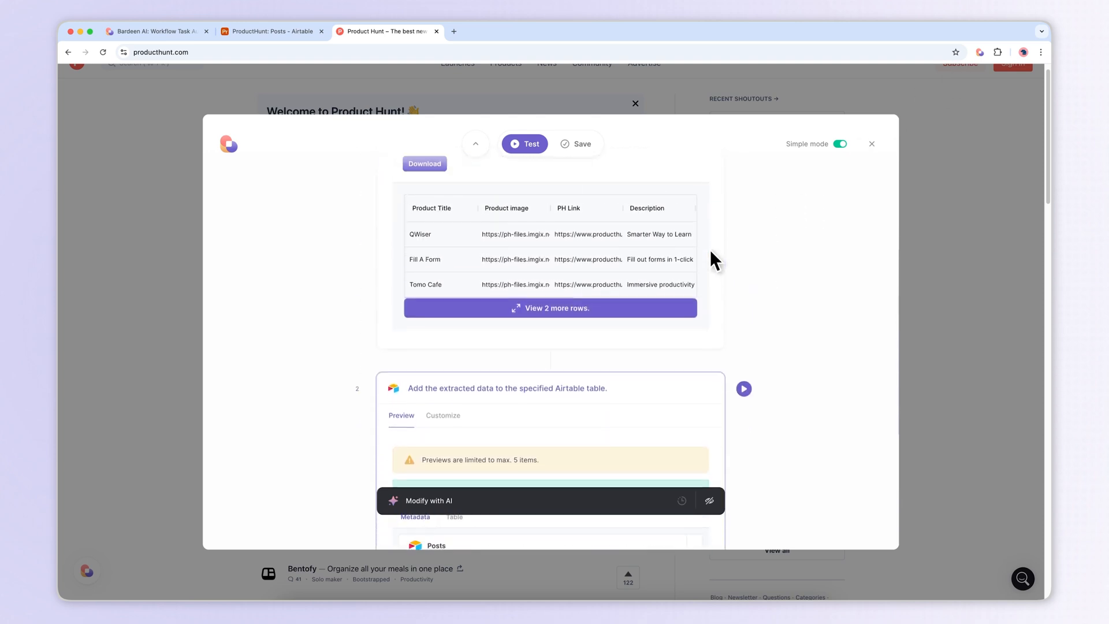
scroll(710, 250, "up", 2)
left_click(575, 143)
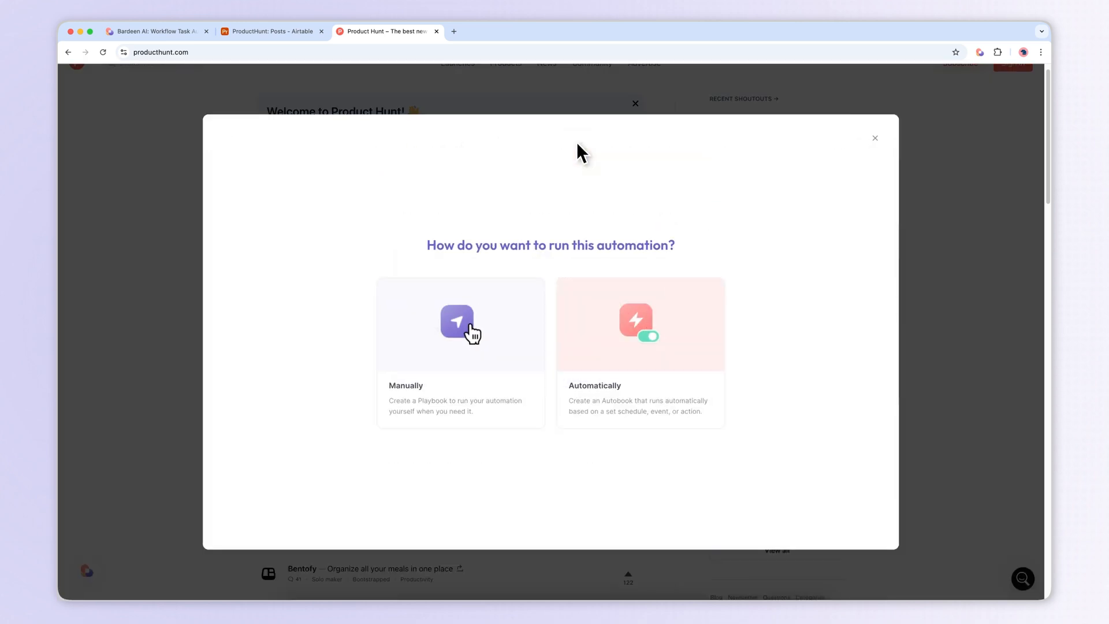
left_click(459, 357)
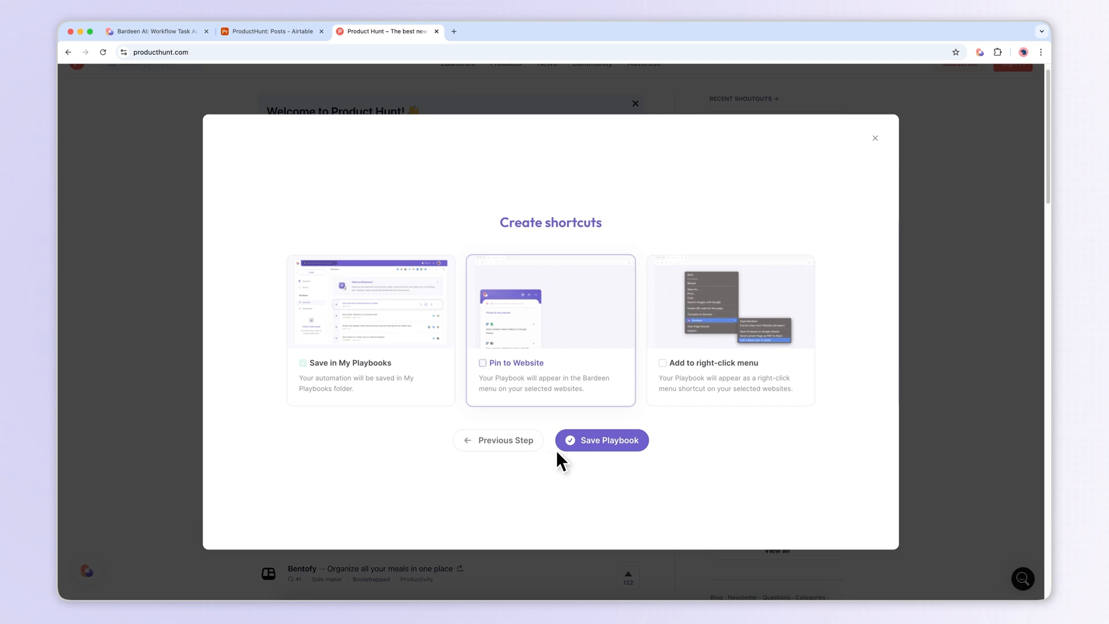
left_click(604, 439)
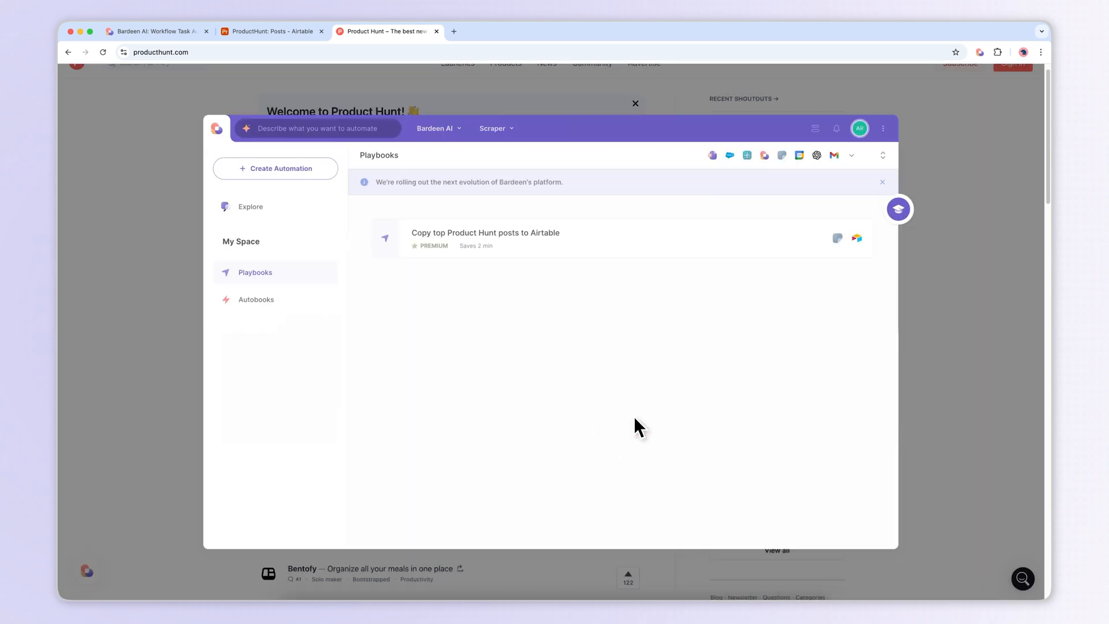